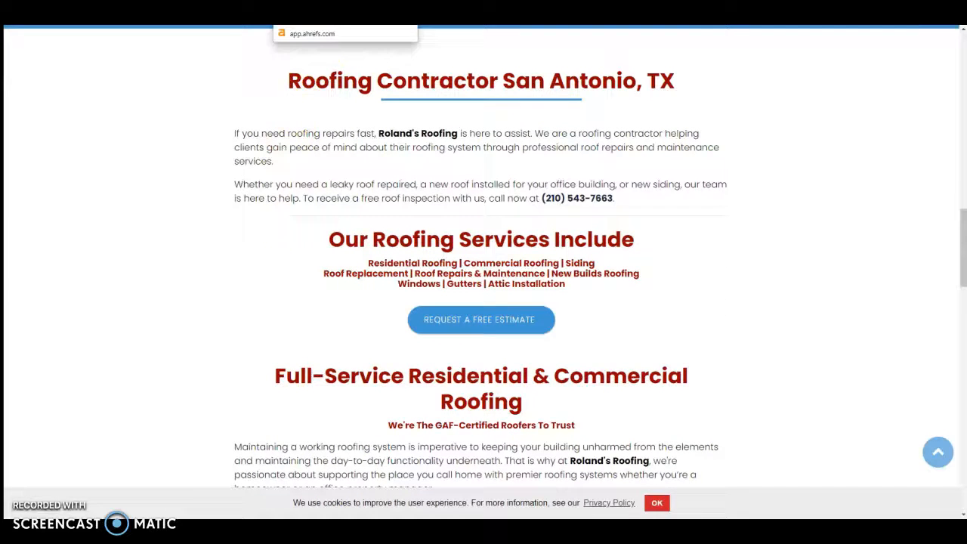
# Step: Switch to the Ahrefs overview of rolandsroofingsanantonio.com and examine its URL Rating, Domain Rating and backlink figures
pyautogui.click(302, 11)
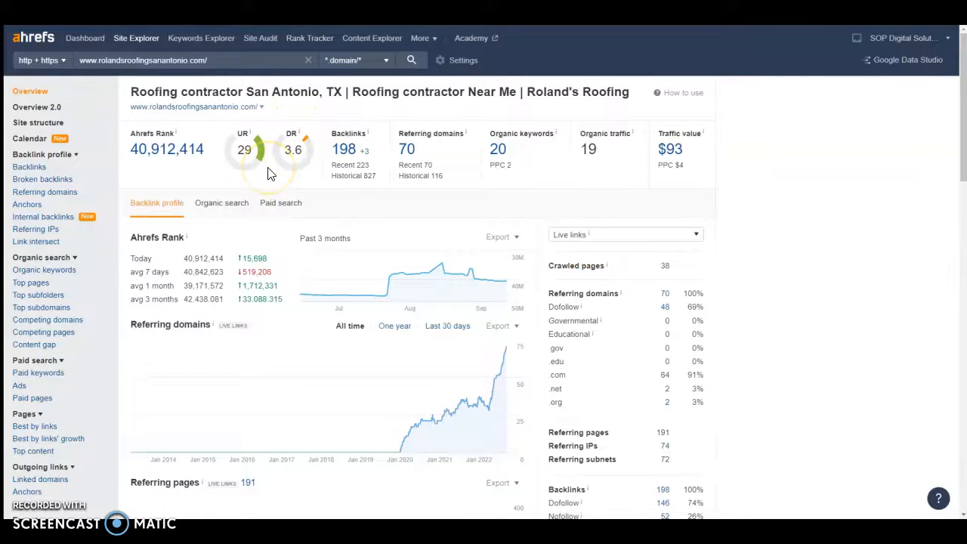
pyautogui.moveTo(176, 135)
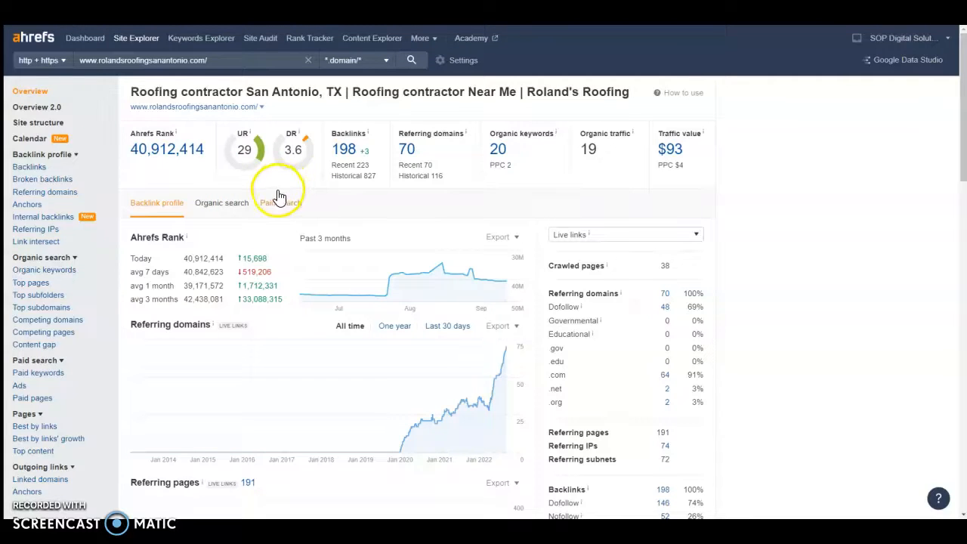
pyautogui.click(246, 133)
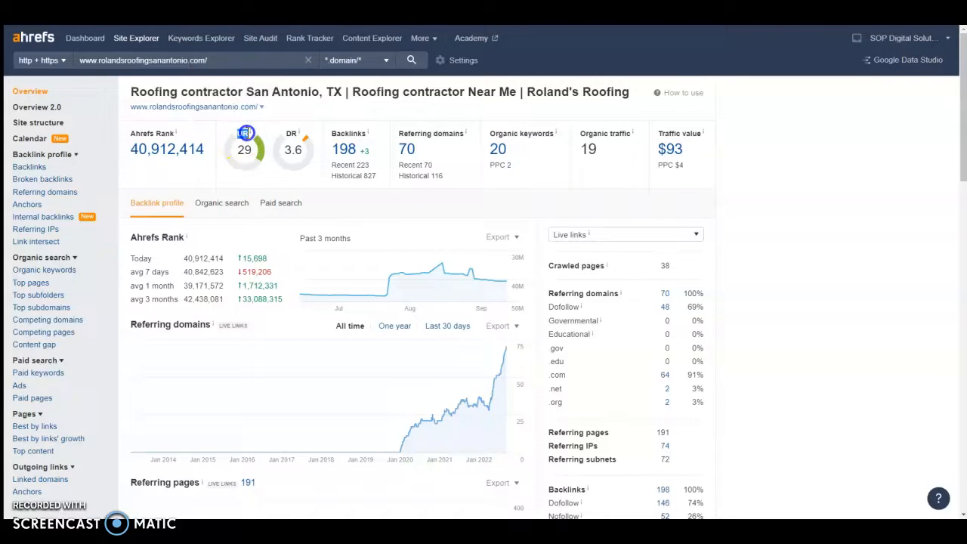
pyautogui.click(244, 148)
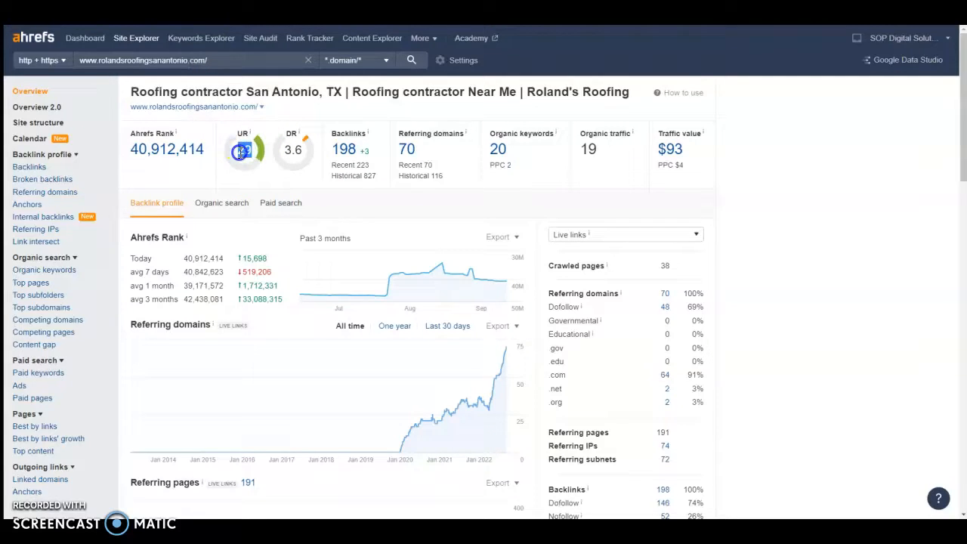
pyautogui.click(293, 150)
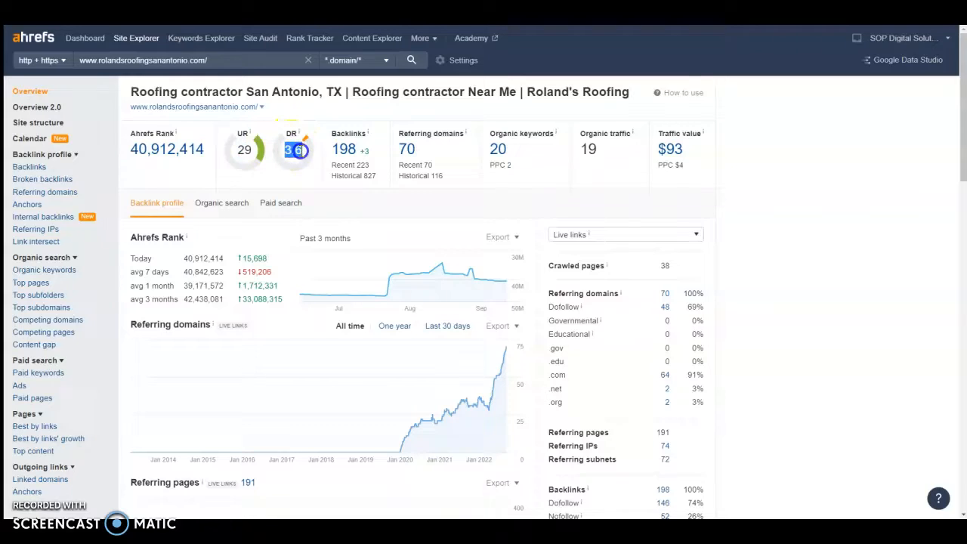
pyautogui.click(318, 134)
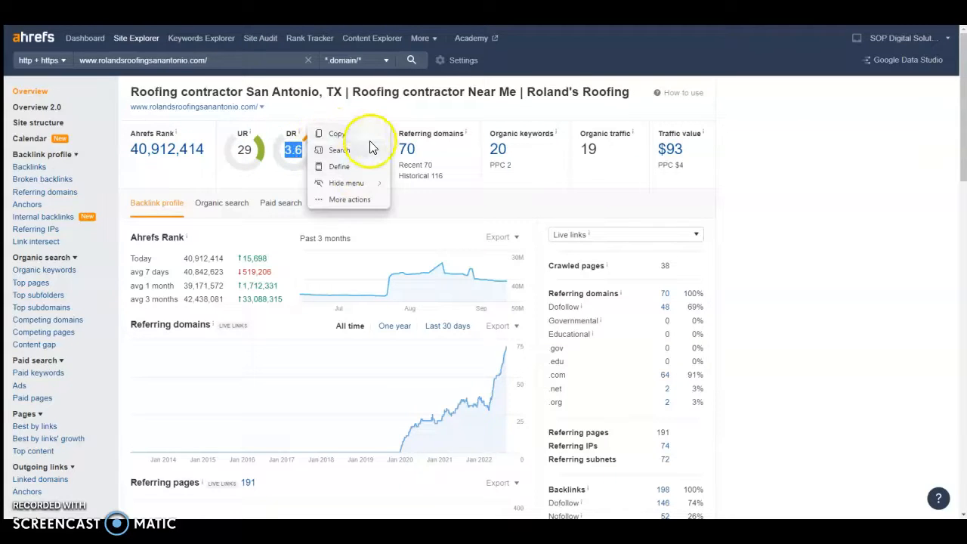
pyautogui.click(369, 118)
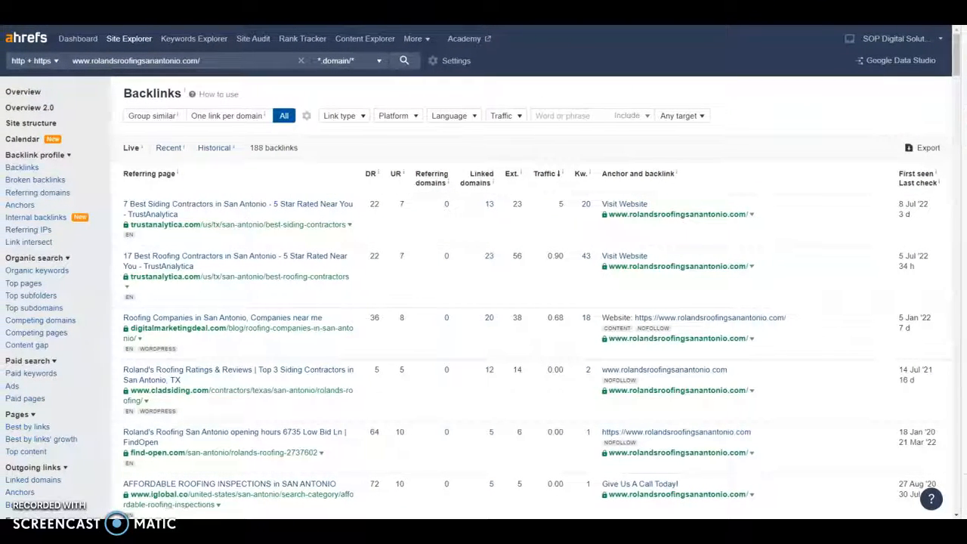
pyautogui.click(365, 18)
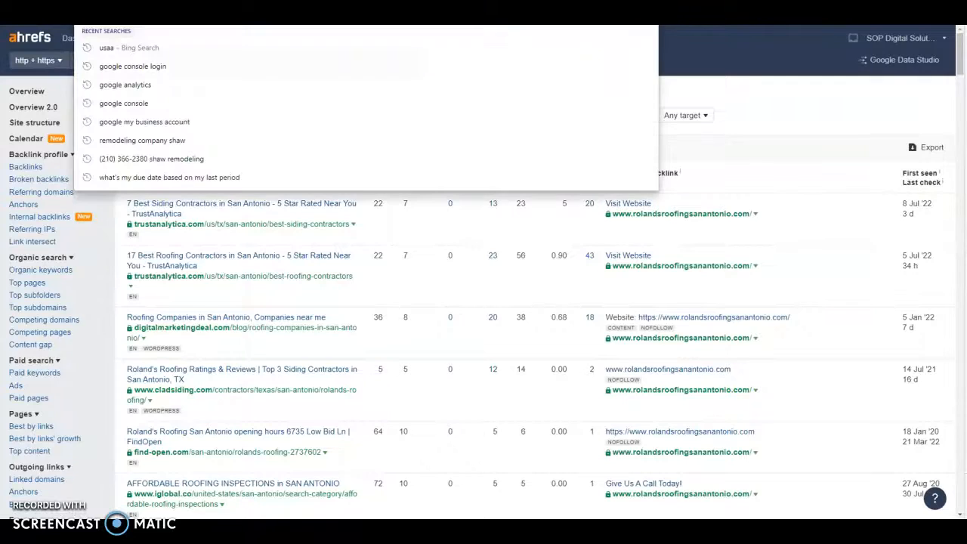
pyautogui.click(720, 47)
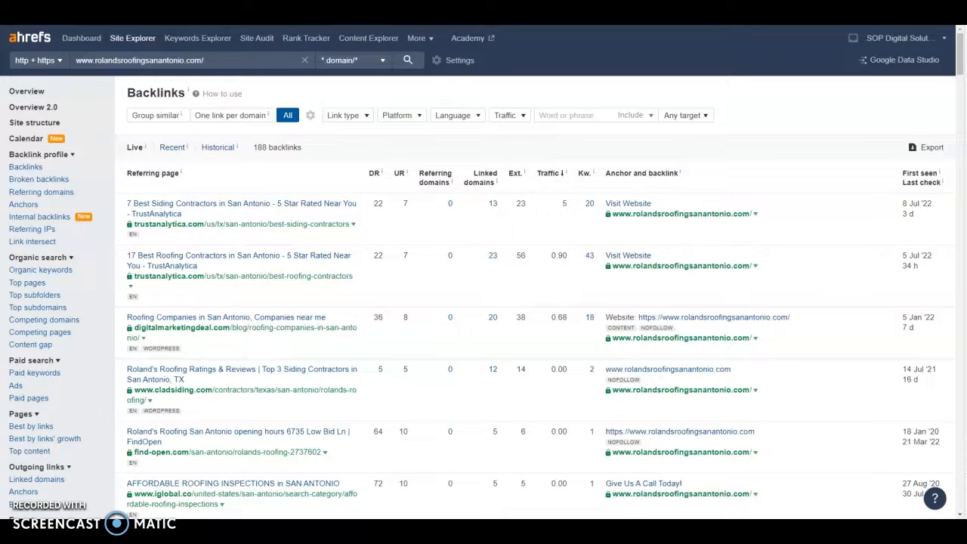
pyautogui.click(366, 18)
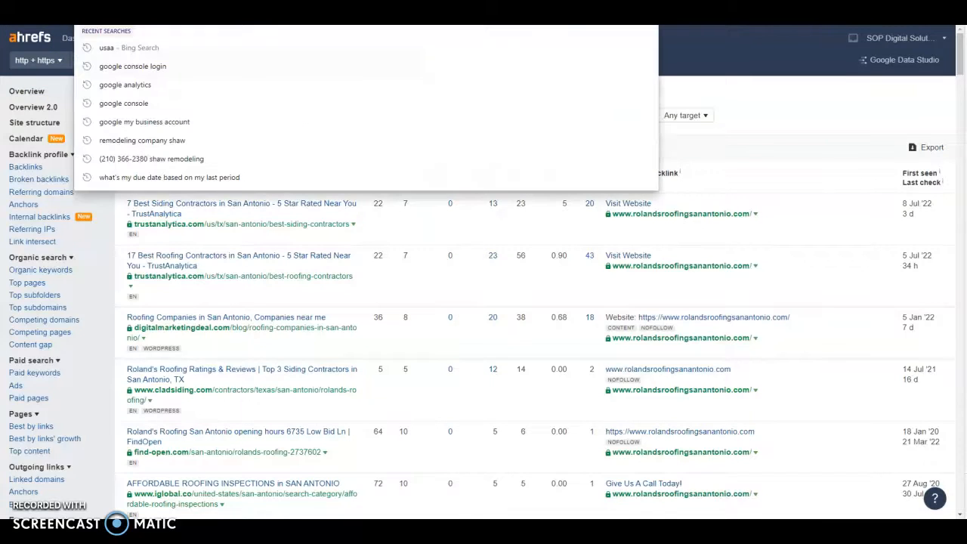
pyautogui.click(136, 37)
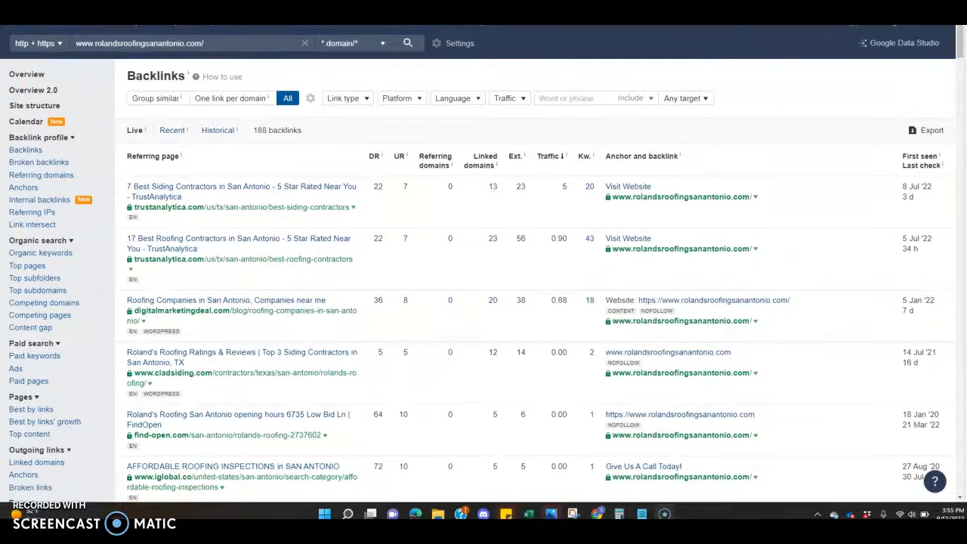
# Step: Return to the overview of rolandsroofingsanantonio.com and compare it with the Google results for "roofing companies san antonio"
pyautogui.hotkey('alt', 'Left')
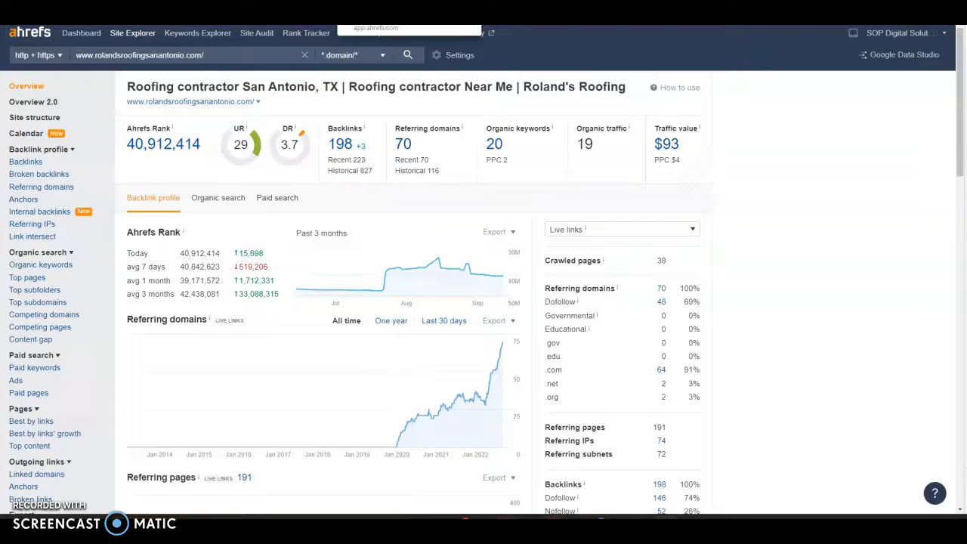
pyautogui.click(423, 7)
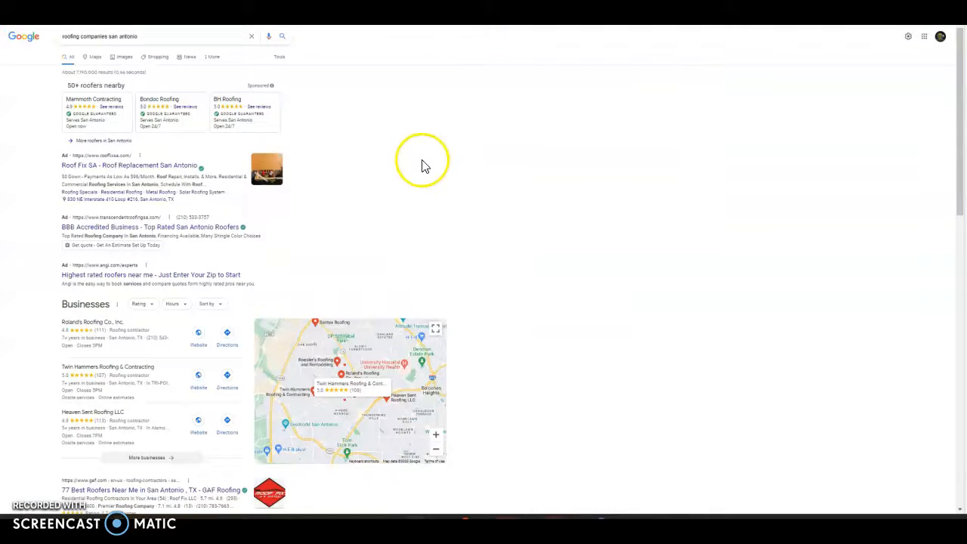
pyautogui.click(393, 7)
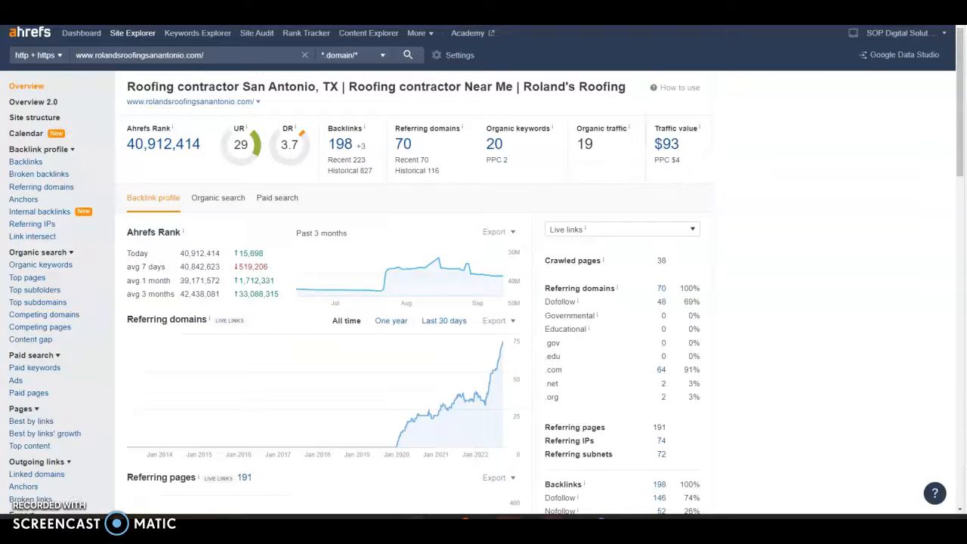
pyautogui.click(423, 8)
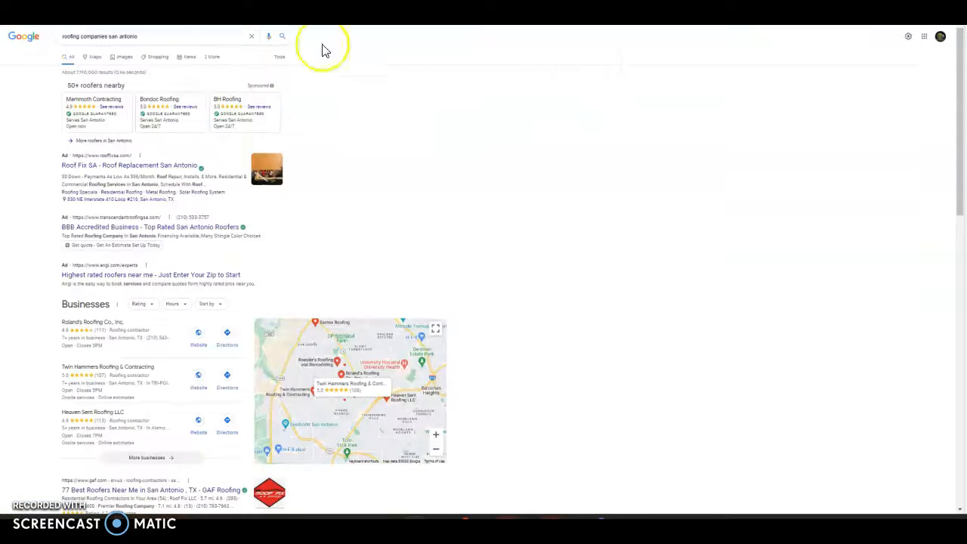
# Step: Highlight the Google query "roofing companies san antonio" and enlarge the results page to 75% zoom
pyautogui.click(72, 36)
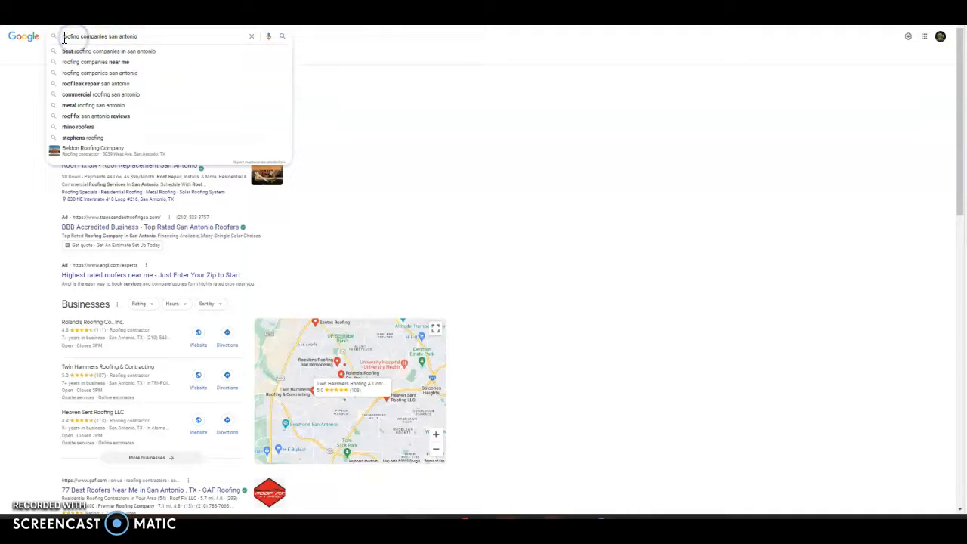
pyautogui.moveTo(63, 36); pyautogui.dragTo(147, 36)
pyautogui.click(455, 129)
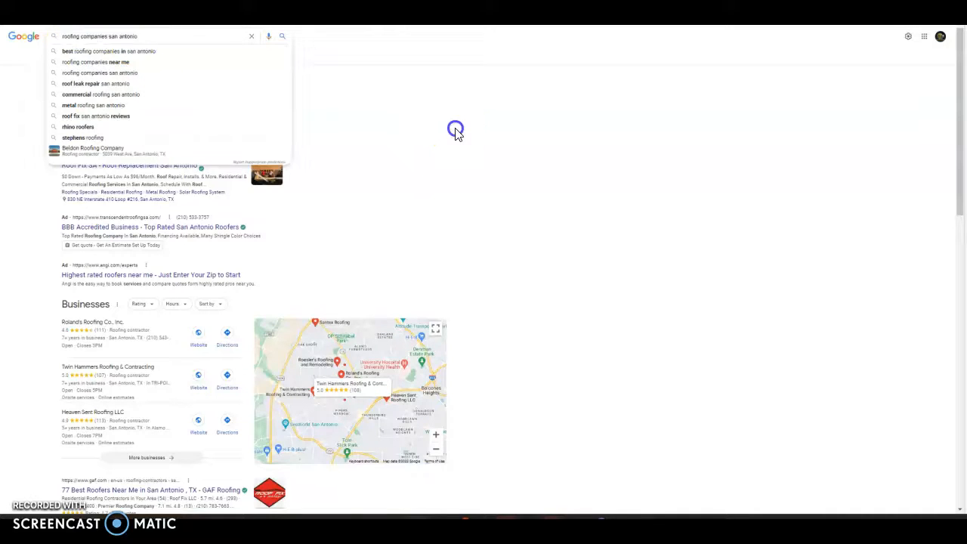
pyautogui.hotkey('ctrl', '+')
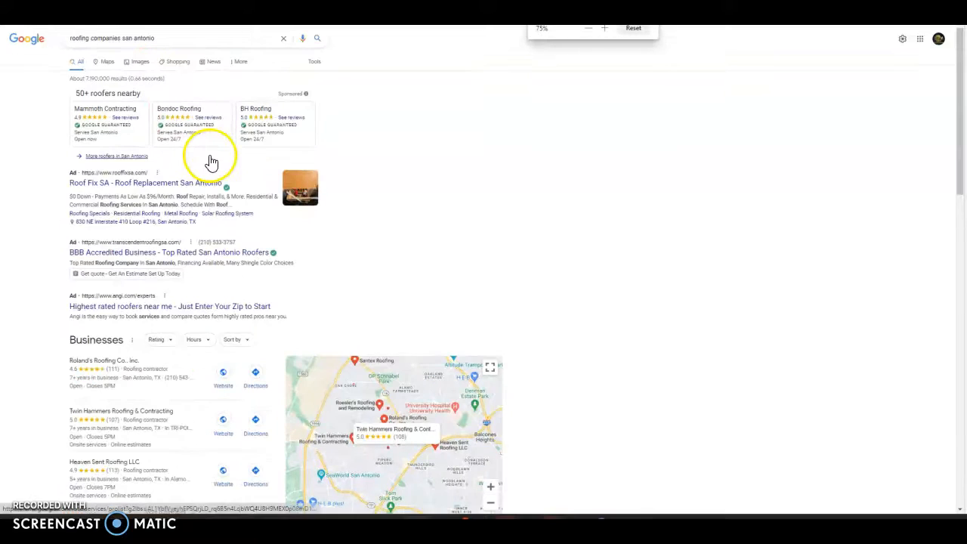
# Step: Examine the sponsored roofer listings and the paid ads above the business results, including the Roof Fix SA ad
pyautogui.scroll(-2, 34, 197)
pyautogui.scroll(2, 91, 203)
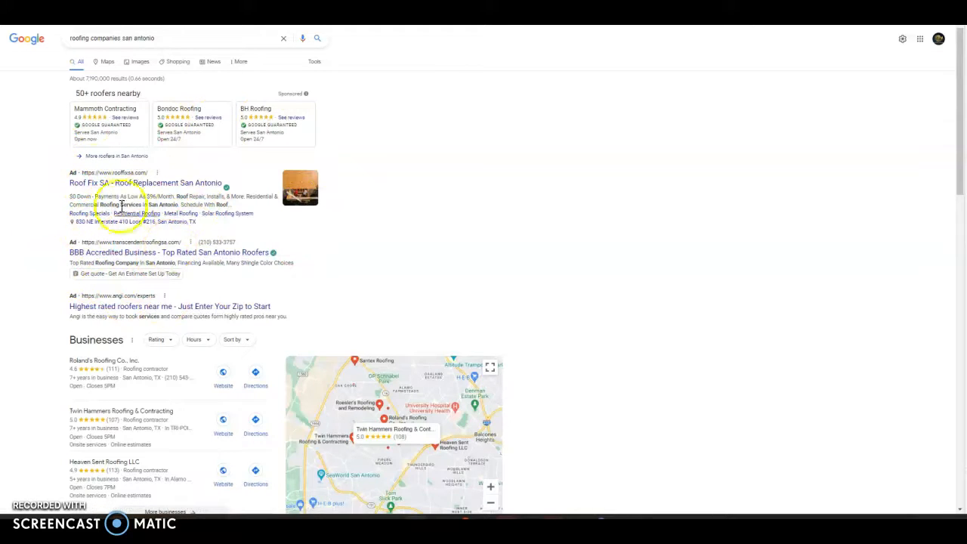
pyautogui.scroll(-1, 129, 210)
pyautogui.scroll(1, 128, 211)
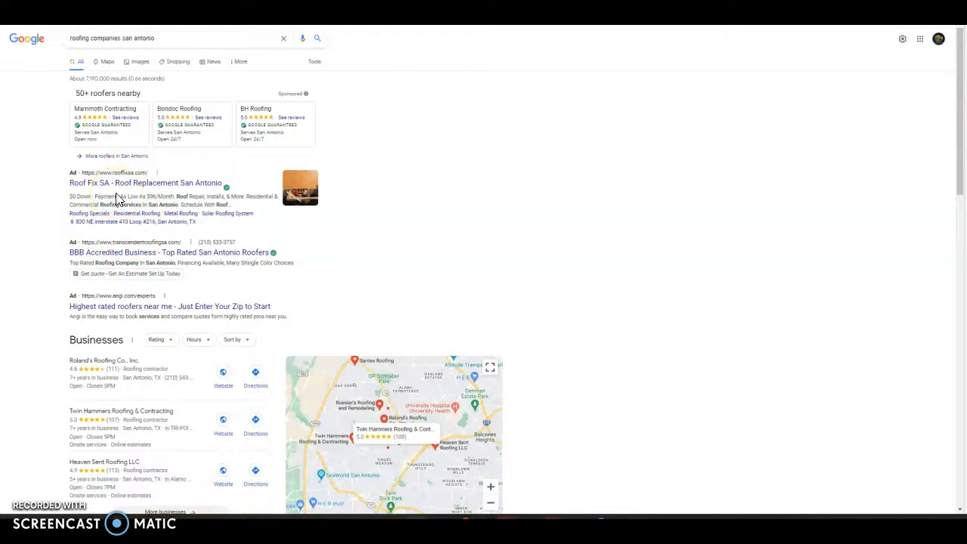
pyautogui.click(111, 173)
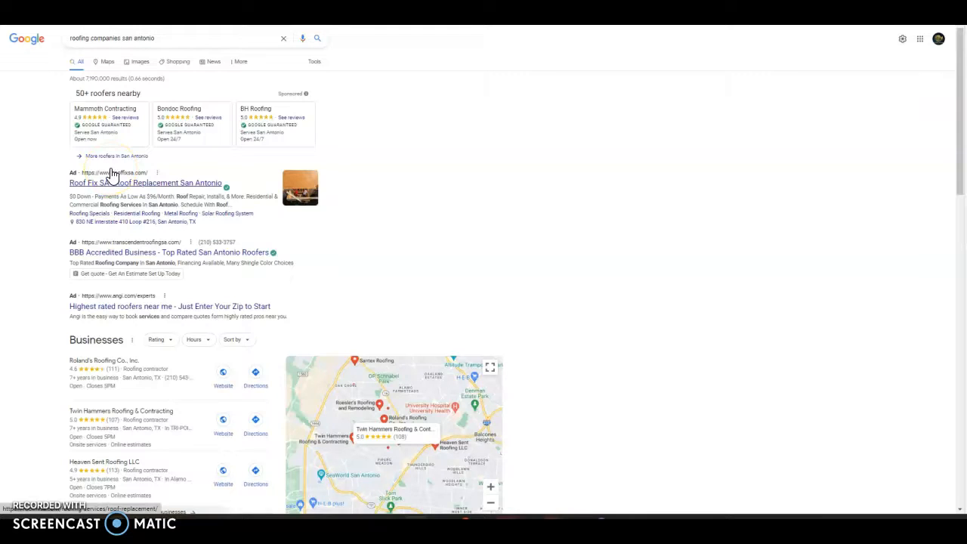
pyautogui.click(141, 176)
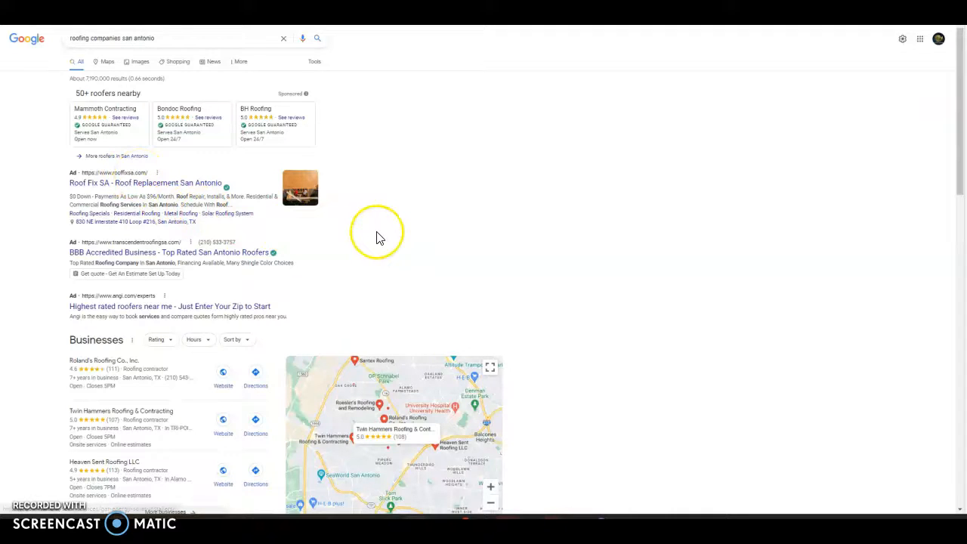
# Step: Examine the map-pack businesses and the organic listings below them, including the San Antonio Roofing Company result
pyautogui.scroll(-1, 378, 240)
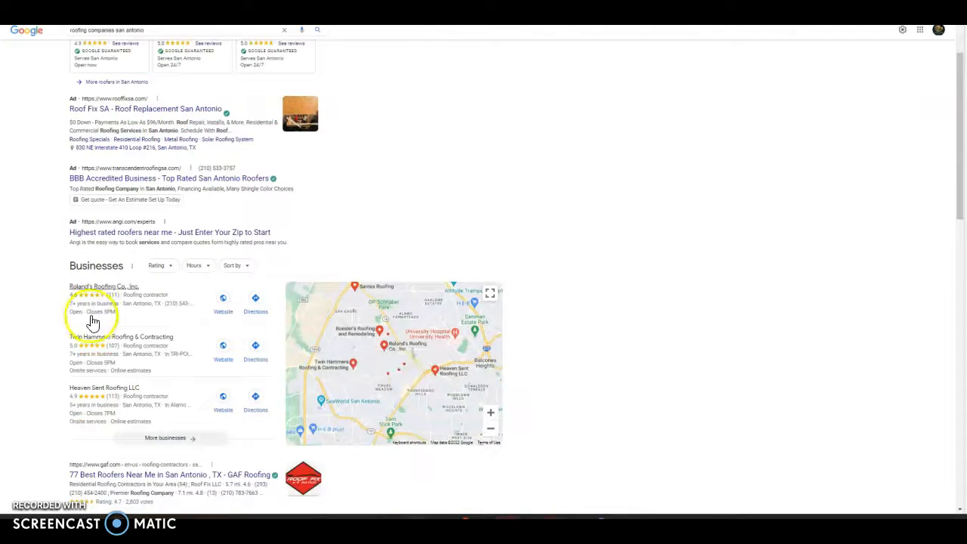
pyautogui.scroll(-1, 65, 324)
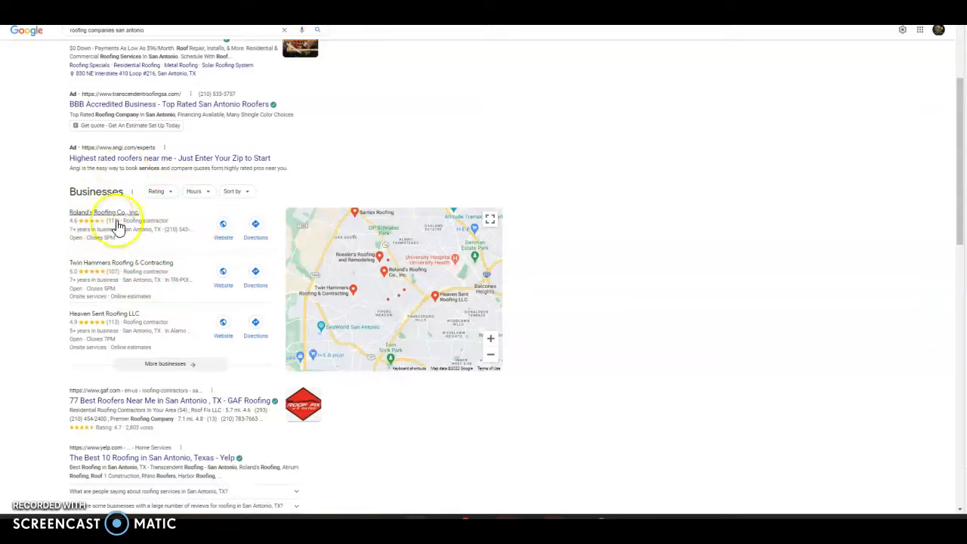
pyautogui.scroll(-2, 121, 230)
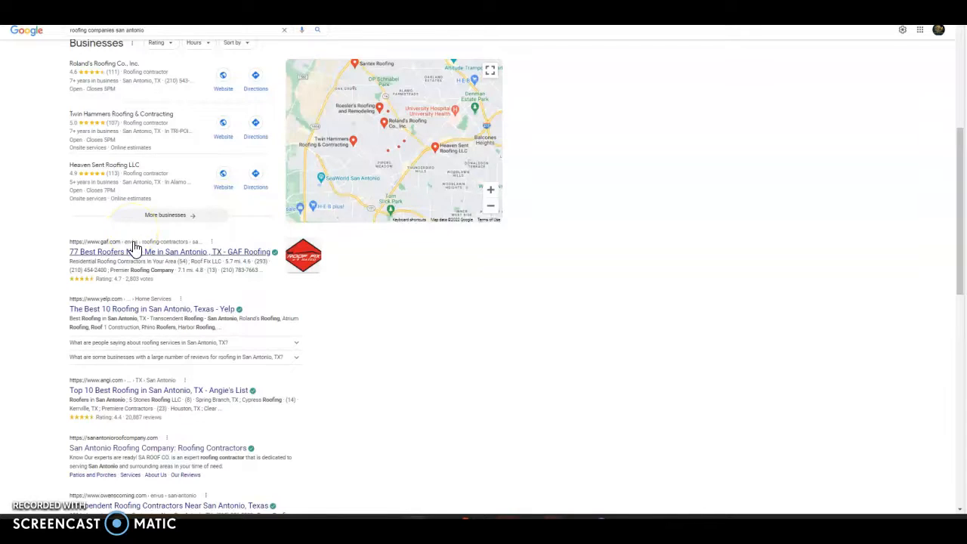
pyautogui.scroll(-2, 134, 249)
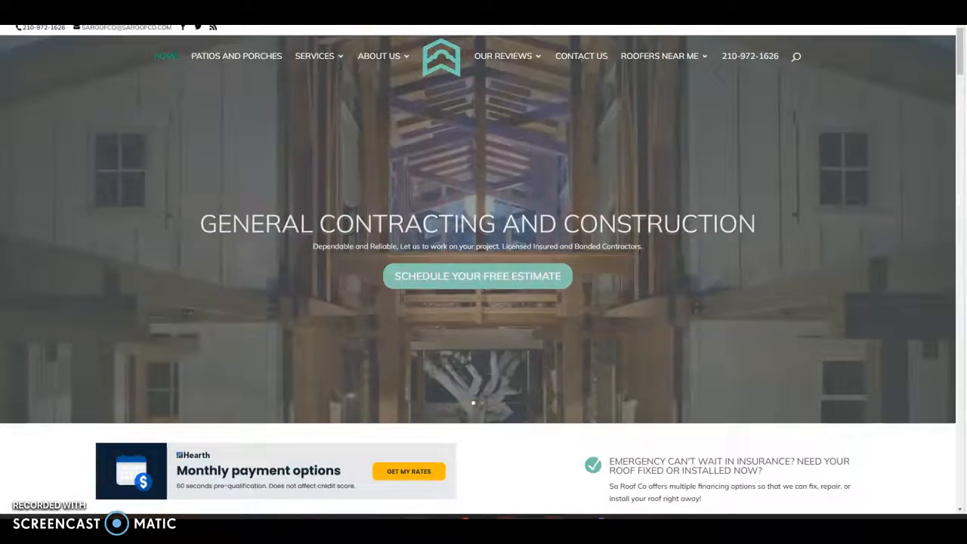
# Step: Look through the SA Roof Co home page content and return to its hero banner
pyautogui.scroll(-3, 618, 180)
pyautogui.scroll(-10, 618, 182)
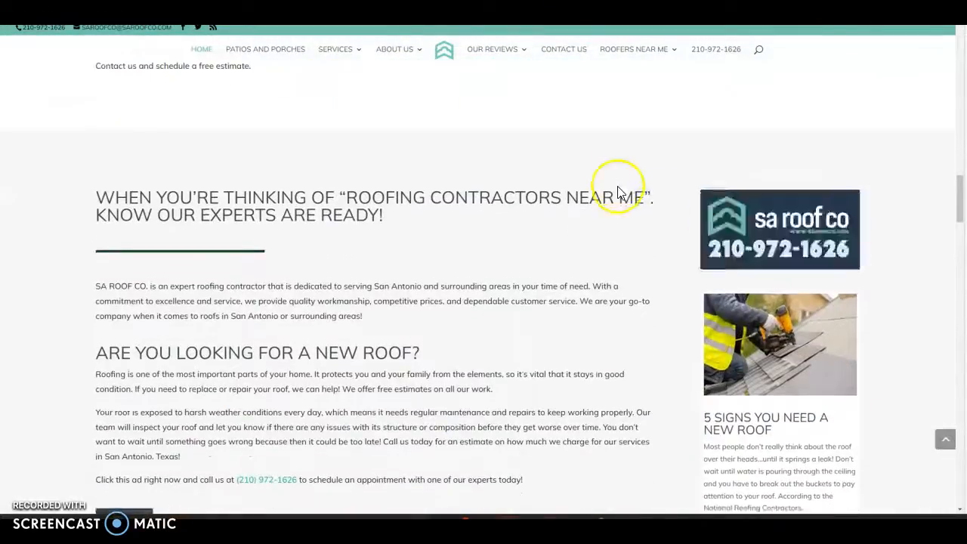
pyautogui.scroll(-10, 619, 190)
pyautogui.scroll(5, 619, 255)
pyautogui.scroll(15, 618, 255)
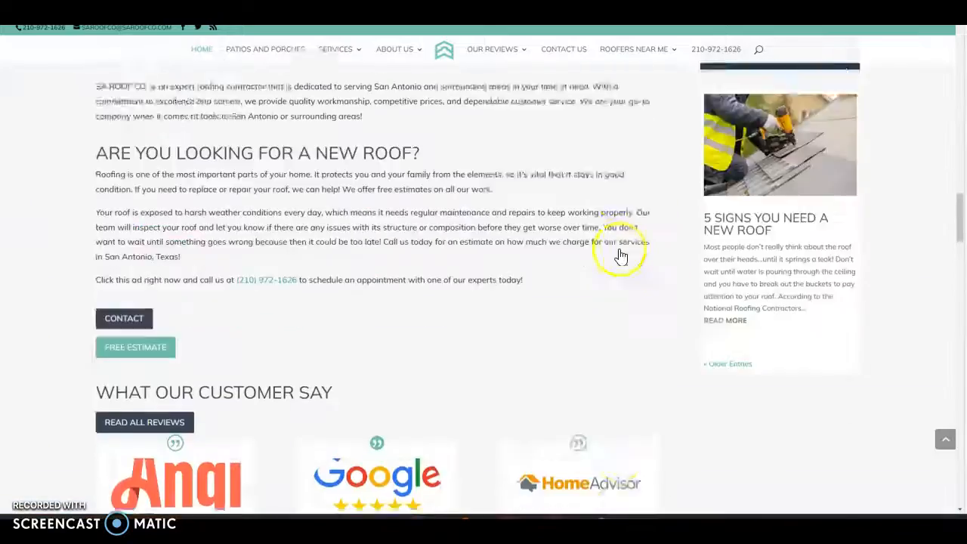
pyautogui.scroll(10, 619, 254)
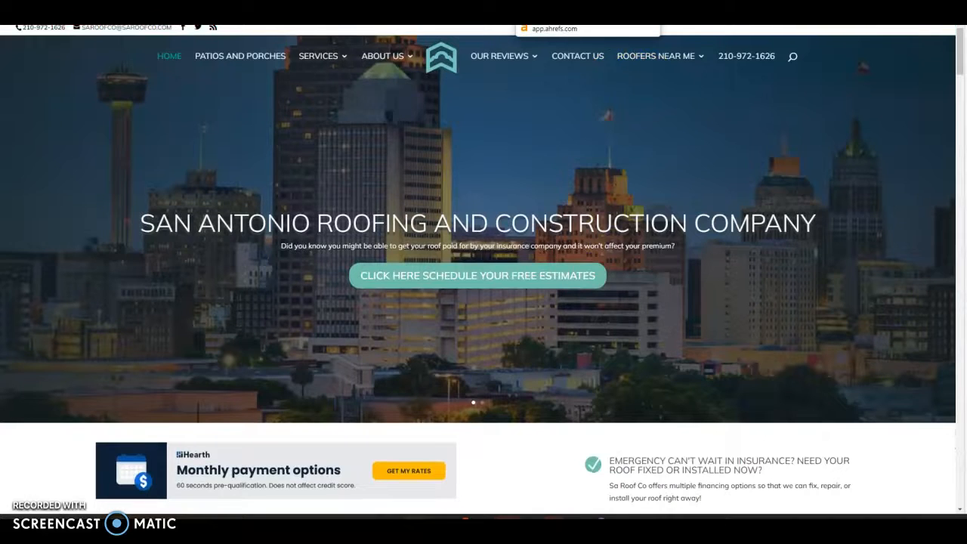
# Step: Switch to the Ahrefs data for sanantonioroofcompany.com and open its Organic Keywords report
pyautogui.click(559, 7)
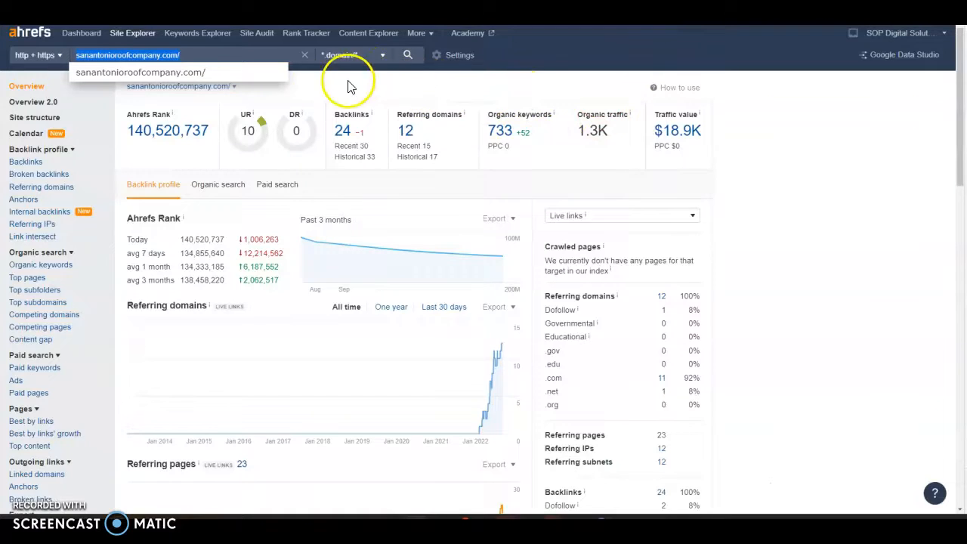
pyautogui.write('www.rolandsroofingsanantonio.com/')
pyautogui.press('Return')
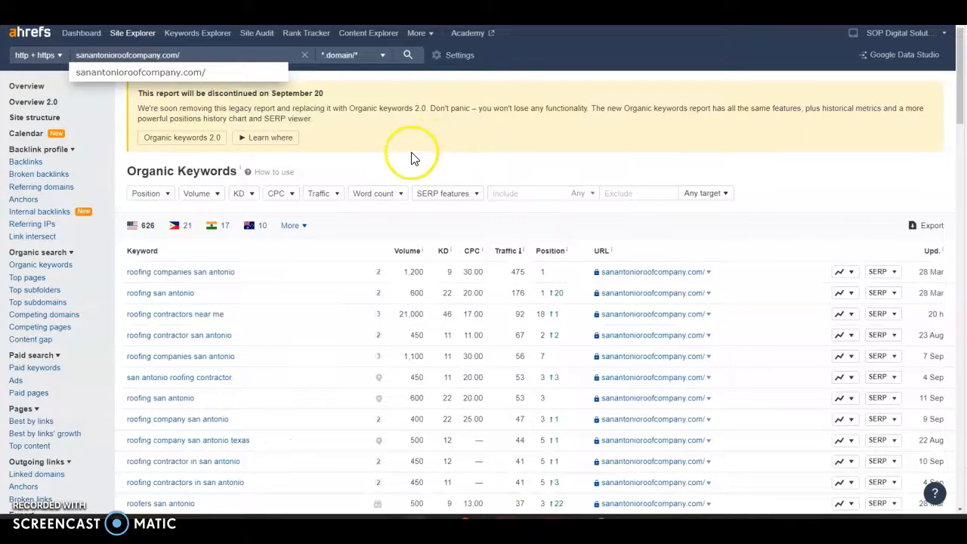
# Step: Sort the organic keywords of sanantonioroofcompany.com by position, with the best rankings first
pyautogui.scroll(-2, 423, 163)
pyautogui.click(552, 104)
pyautogui.scroll(-5, 554, 190)
pyautogui.scroll(5, 556, 196)
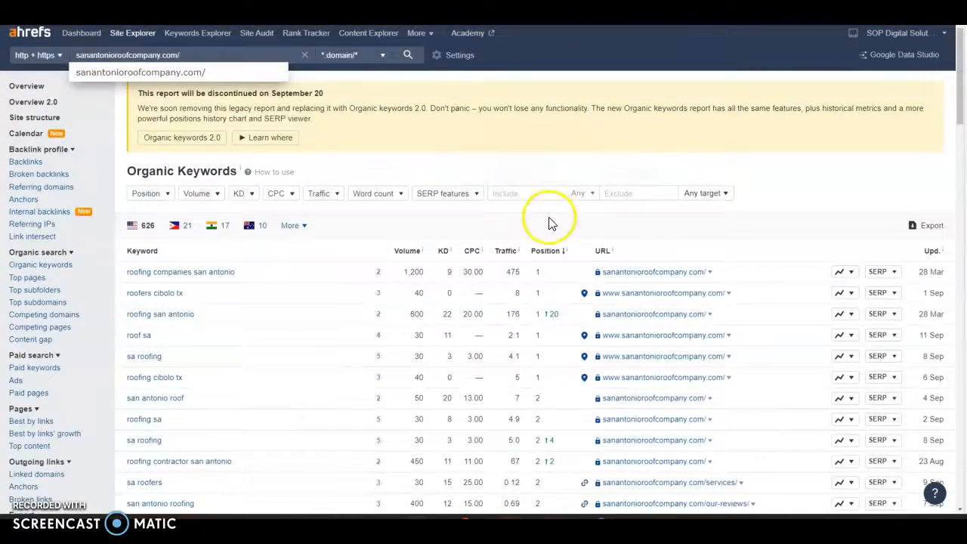
# Step: Highlight "roofing companies san antonio" among the top-ranked keywords and switch back to the overview of rolandsroofingsanantonio.com
pyautogui.scroll(-5, 552, 220)
pyautogui.scroll(-2, 551, 224)
pyautogui.scroll(5, 551, 223)
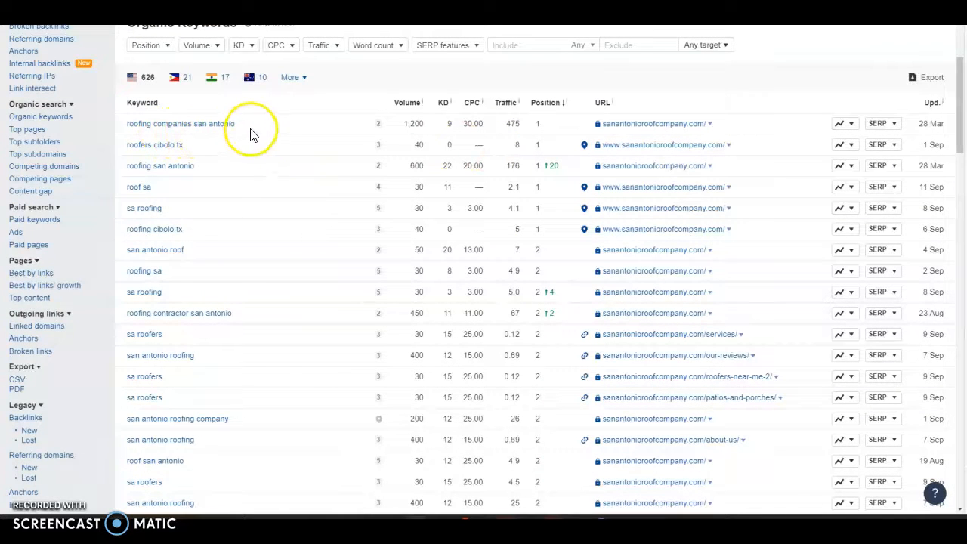
pyautogui.moveTo(247, 128); pyautogui.dragTo(145, 127)
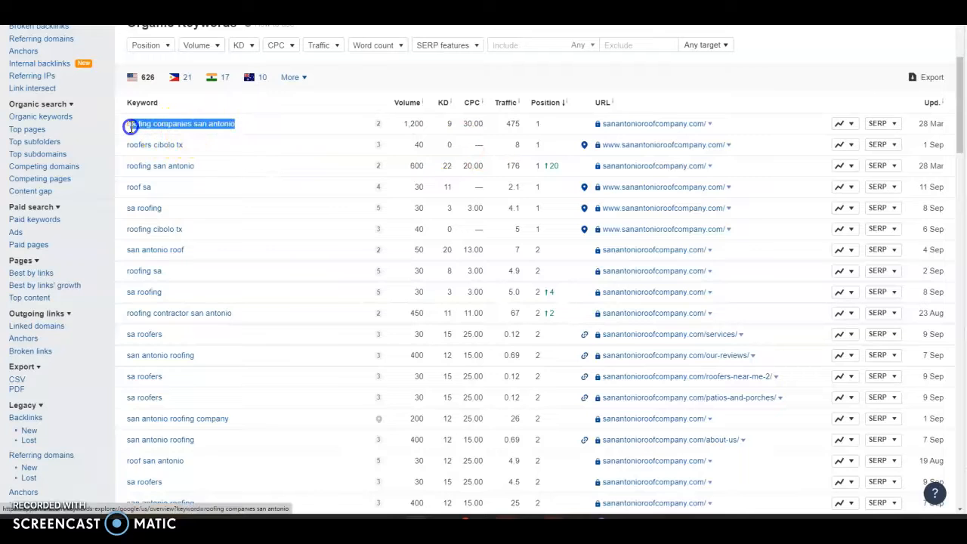
pyautogui.hotkey('ctrl', 'Tab')
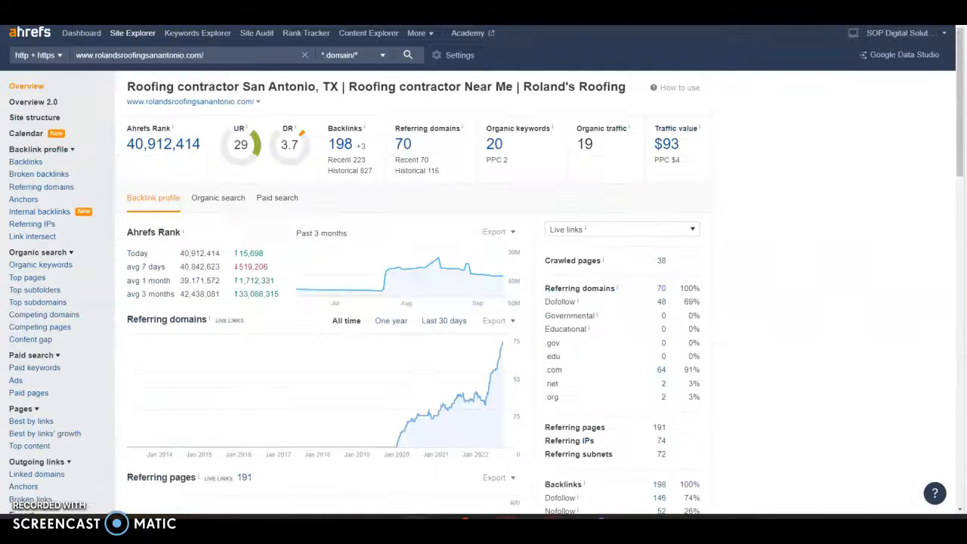
# Step: Open the Organic Keywords report of rolandsroofingsanantonio.com and compare it with the competitor's keyword list
pyautogui.click(495, 144)
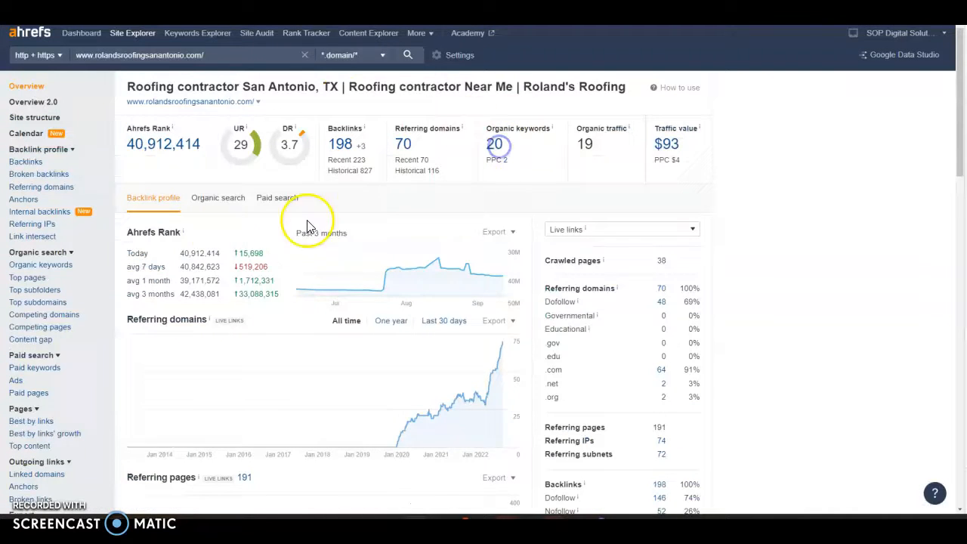
pyautogui.scroll(-1, 219, 245)
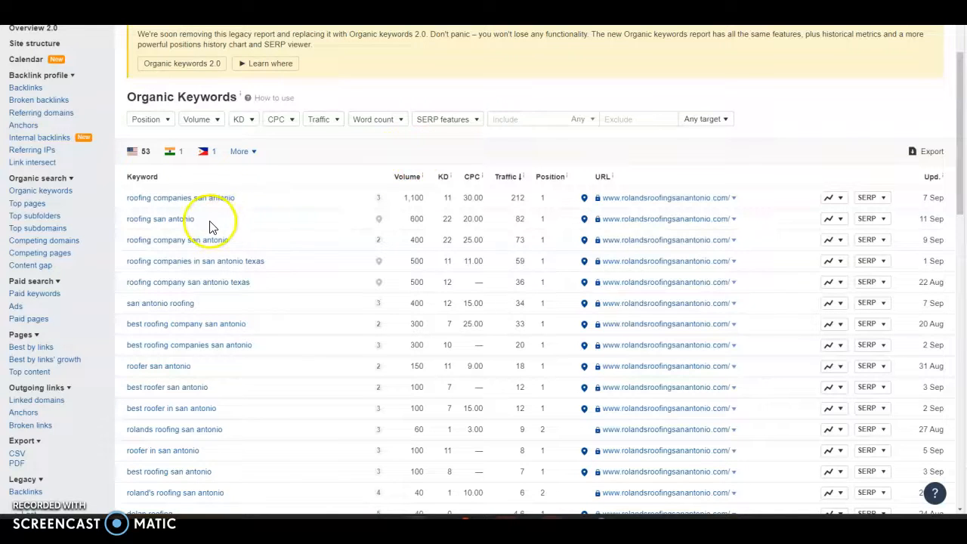
pyautogui.click(522, 9)
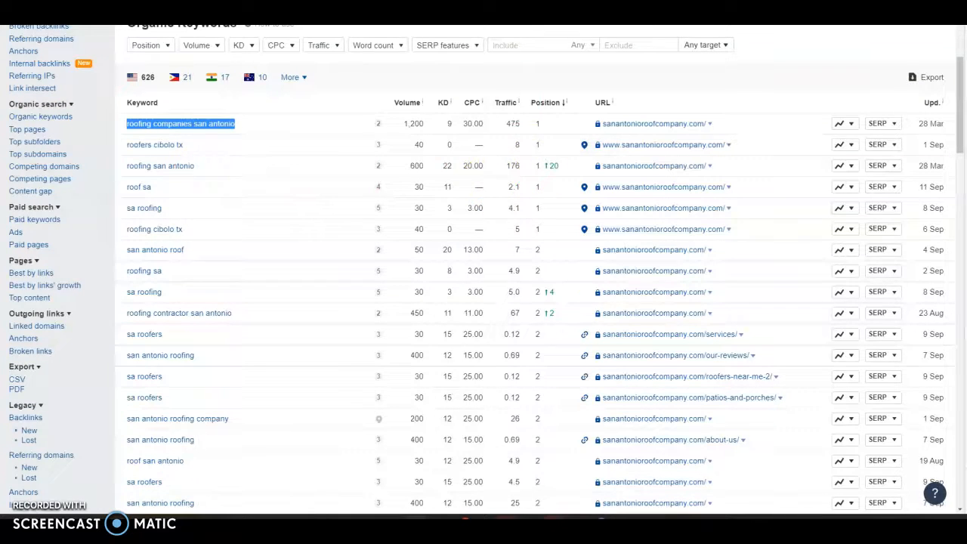
pyautogui.click(545, 9)
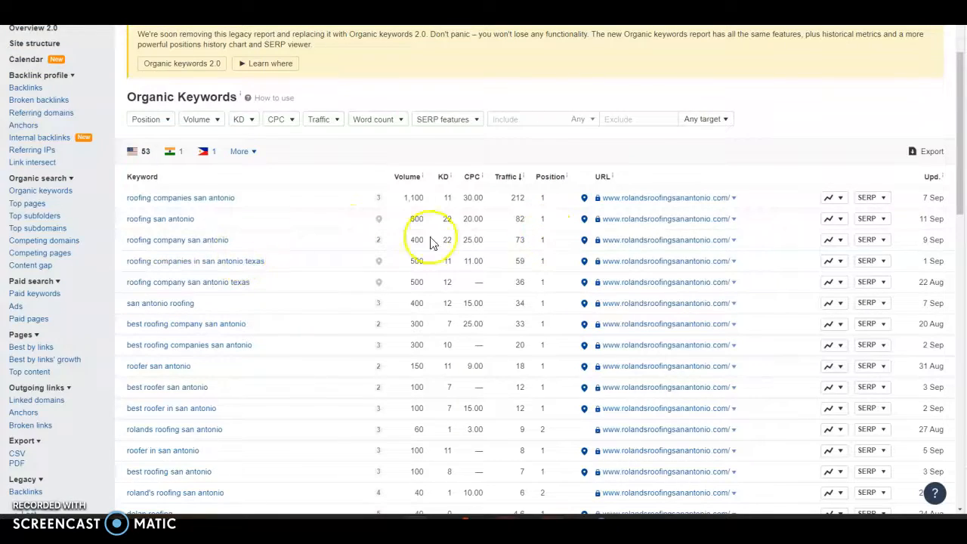
# Step: Sort the organic keywords of rolandsroofingsanantonio.com by position, best rankings first, and look through the list
pyautogui.scroll(-4, 540, 301)
pyautogui.scroll(4, 544, 302)
pyautogui.click(550, 177)
pyautogui.scroll(-15, 572, 255)
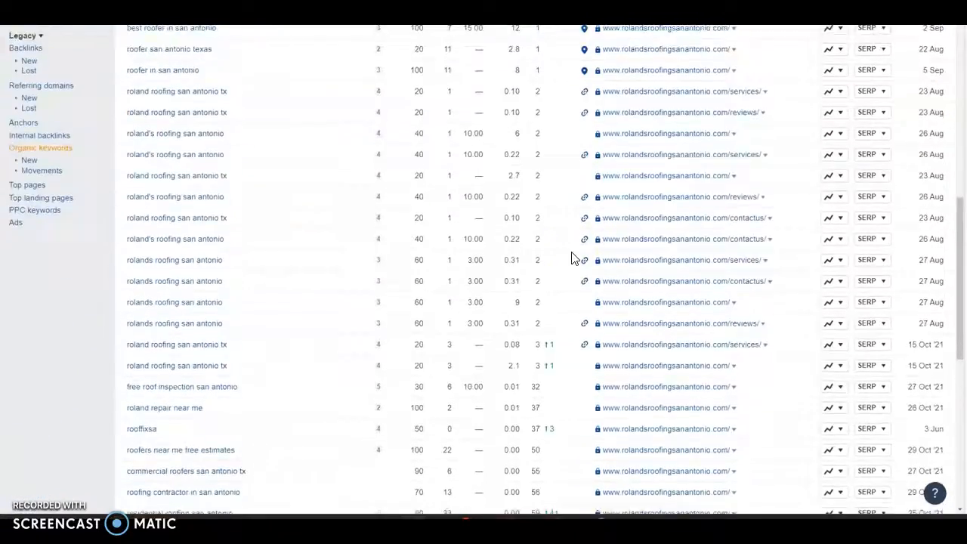
pyautogui.scroll(10, 572, 254)
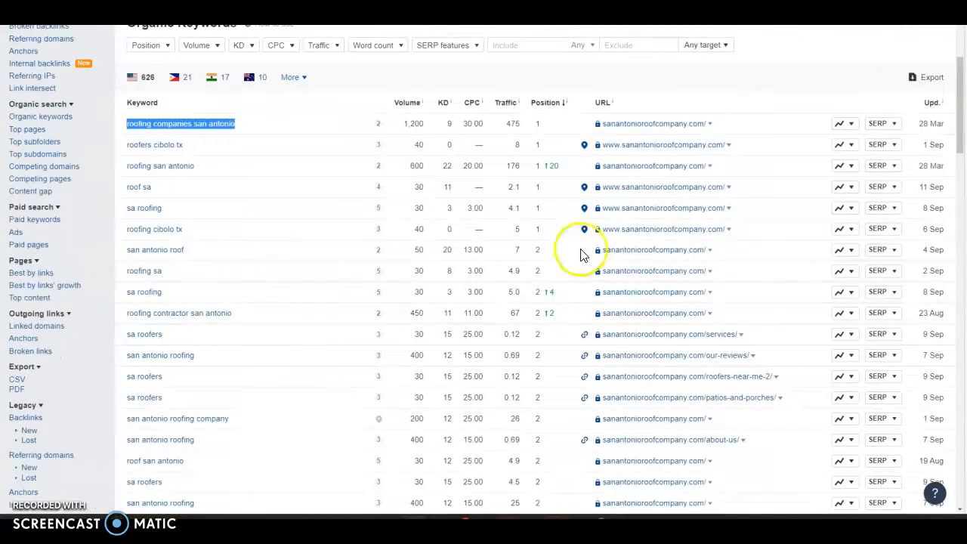
# Step: Look through the position-sorted organic keywords of sanantonioroofcompany.com and return to the start of the report
pyautogui.scroll(-15, 576, 255)
pyautogui.scroll(-3, 573, 263)
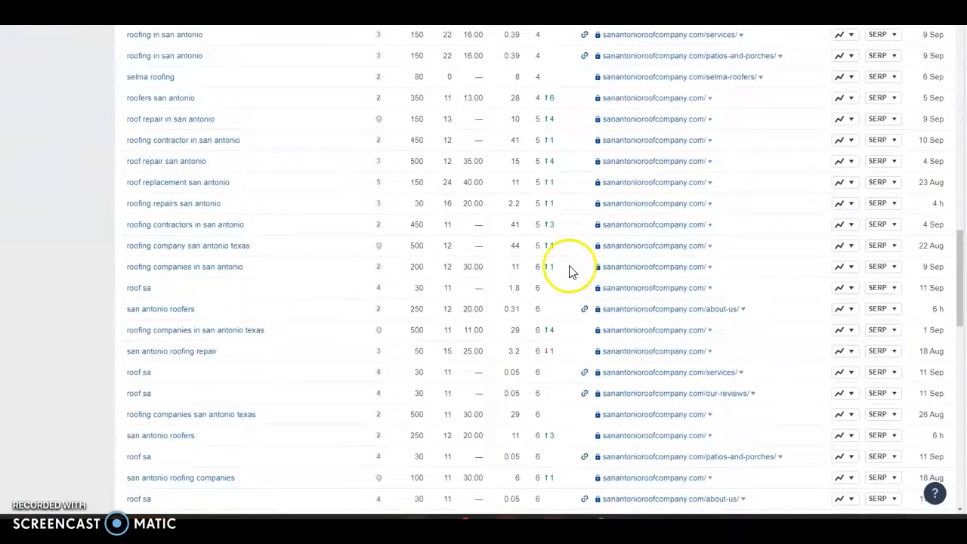
pyautogui.scroll(-2, 572, 272)
pyautogui.scroll(20, 568, 277)
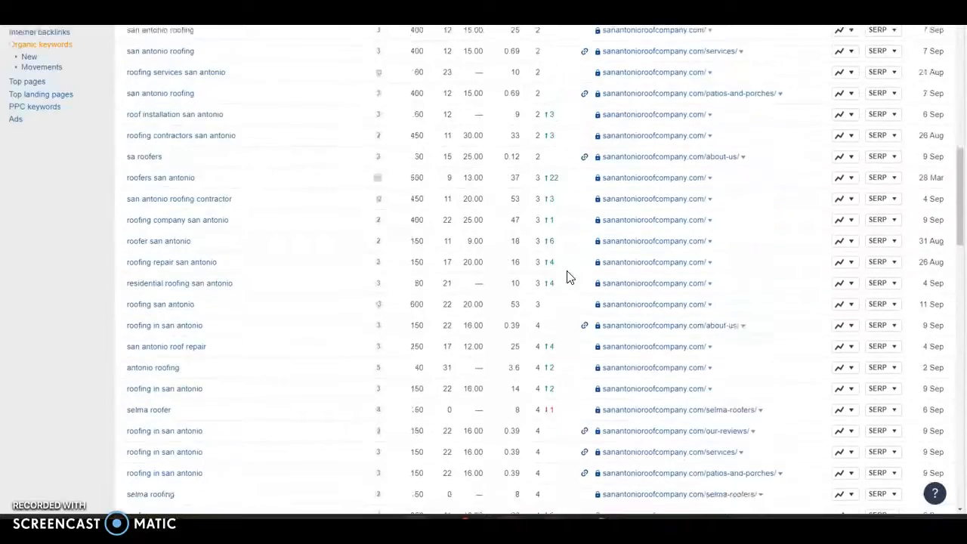
pyautogui.scroll(2, 566, 278)
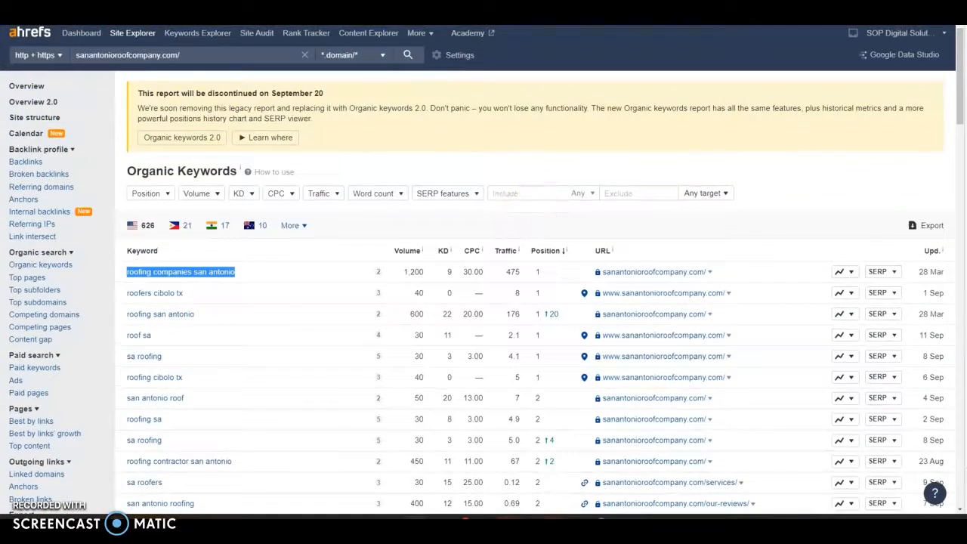
# Step: Return to the overview of sanantonioroofcompany.com and highlight its organic traffic figure
pyautogui.click(14, 89)
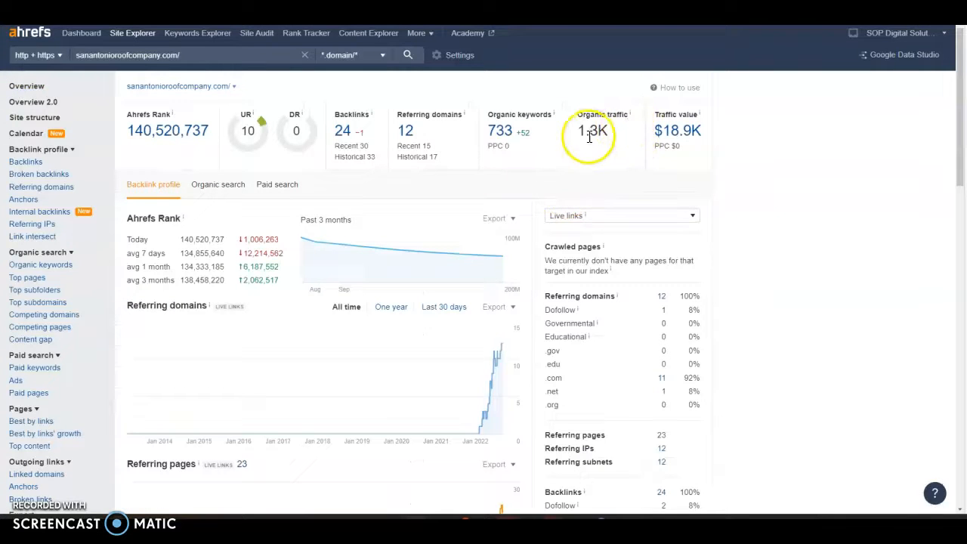
pyautogui.moveTo(581, 135); pyautogui.dragTo(590, 133)
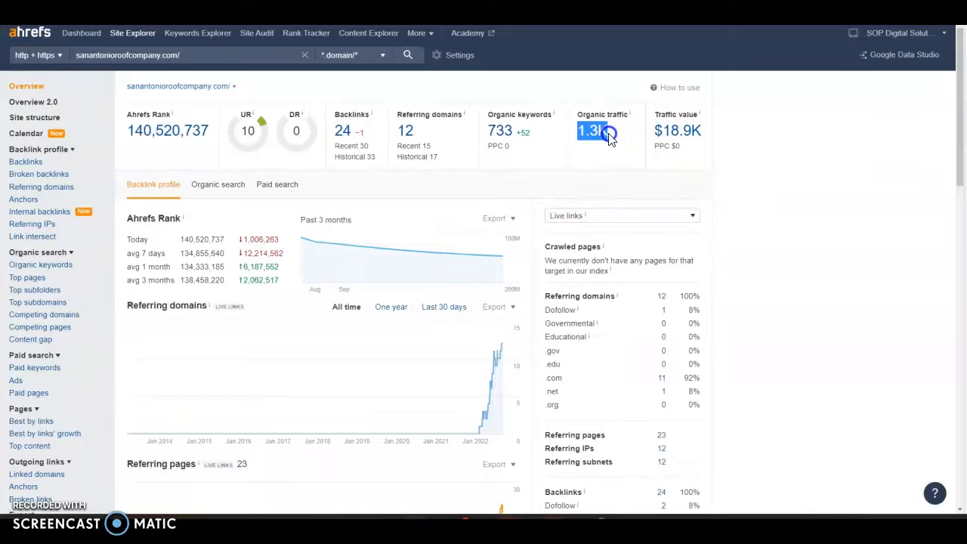
pyautogui.moveTo(602, 148); pyautogui.dragTo(597, 172)
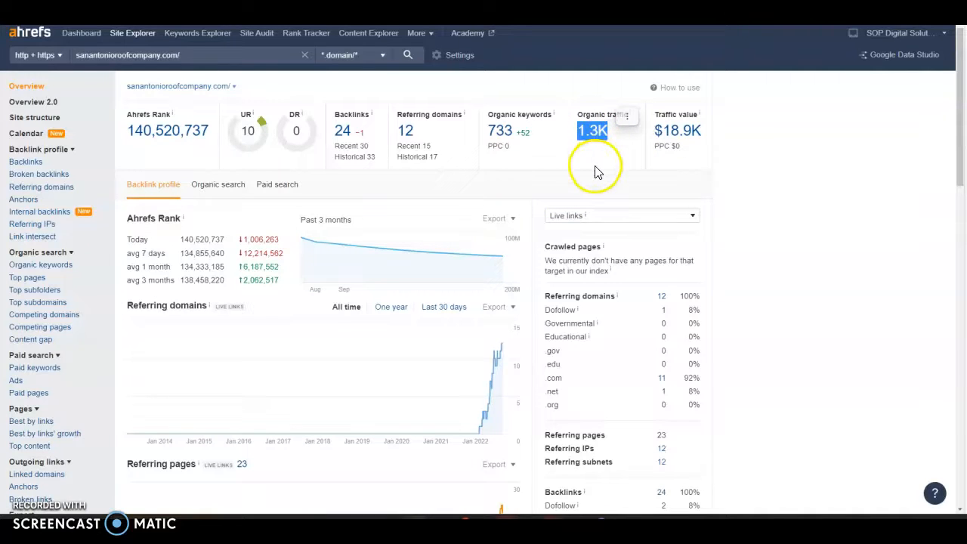
pyautogui.click(595, 171)
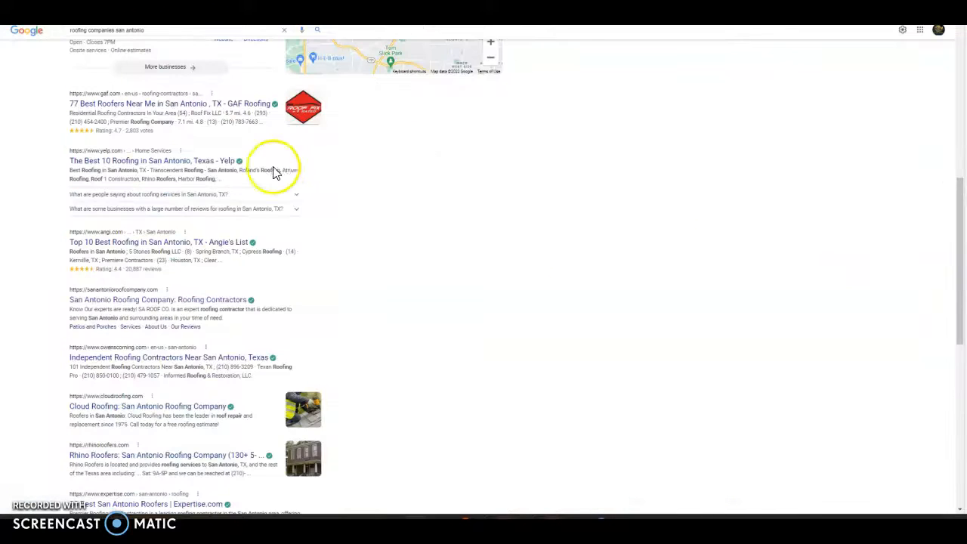
# Step: Review the Google results for "roofing companies san antonio", then reopen the rolandsroofingsanantonio.com overview and highlight its organic traffic figure
pyautogui.scroll(4, 275, 172)
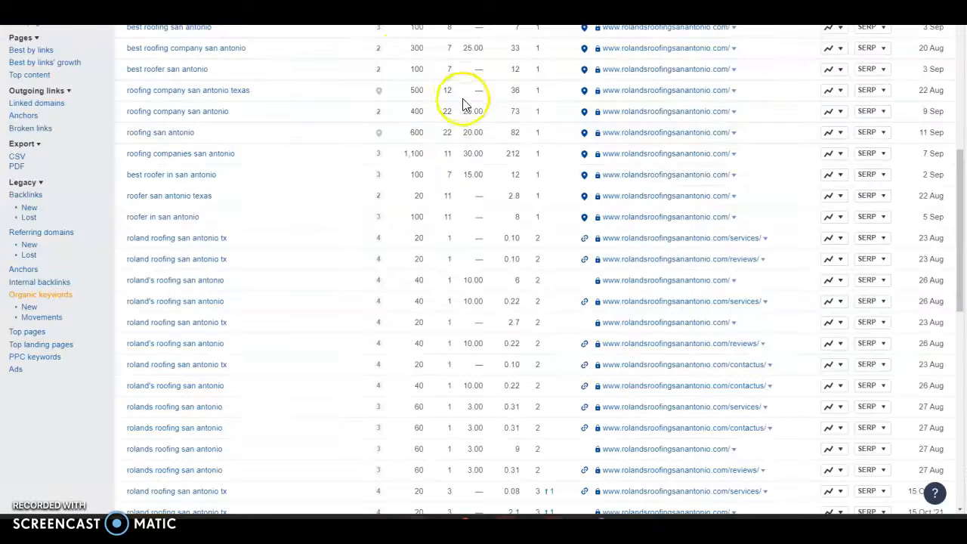
pyautogui.scroll(5, 464, 101)
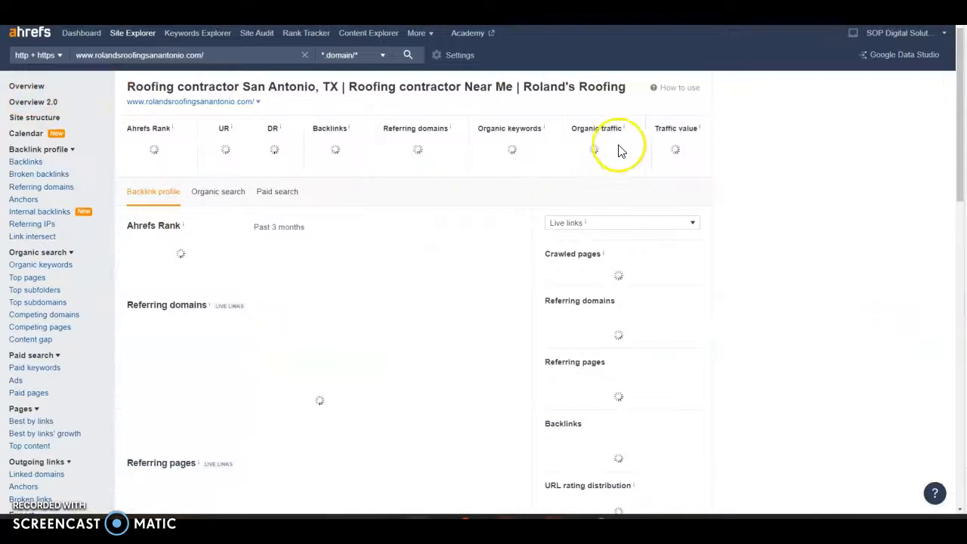
pyautogui.click(587, 146)
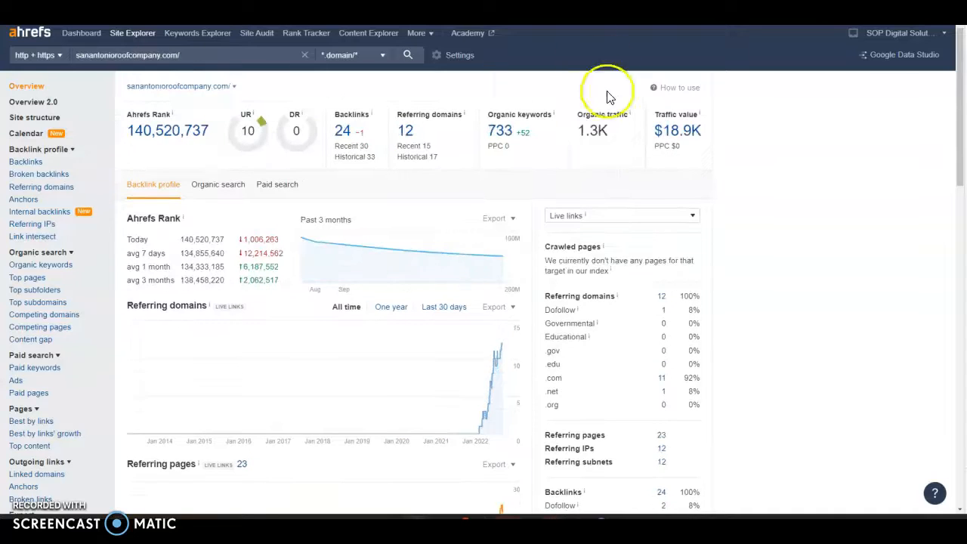
# Step: Compare the organic traffic of both sites in their overviews, then switch to the Google results for "roofing companies san antonio"
pyautogui.click(610, 131)
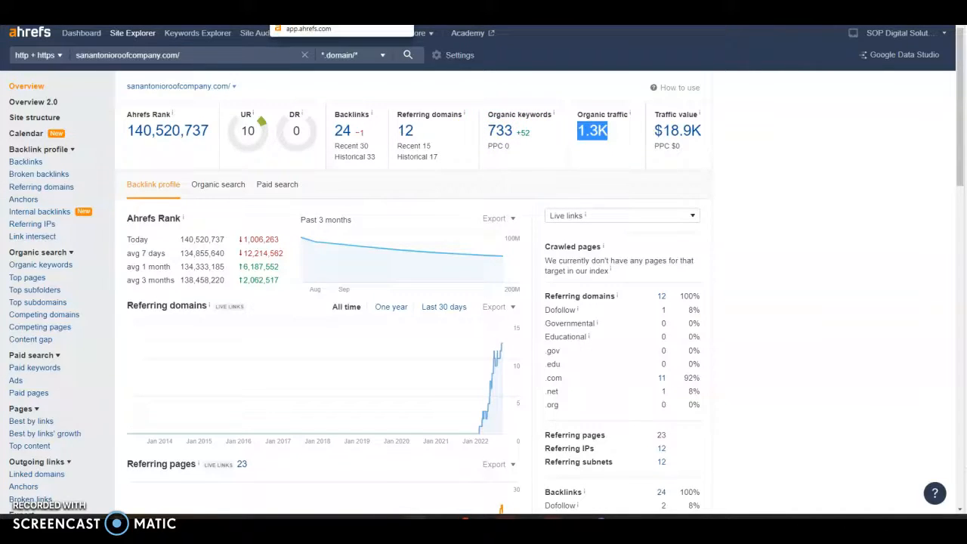
pyautogui.click(302, 9)
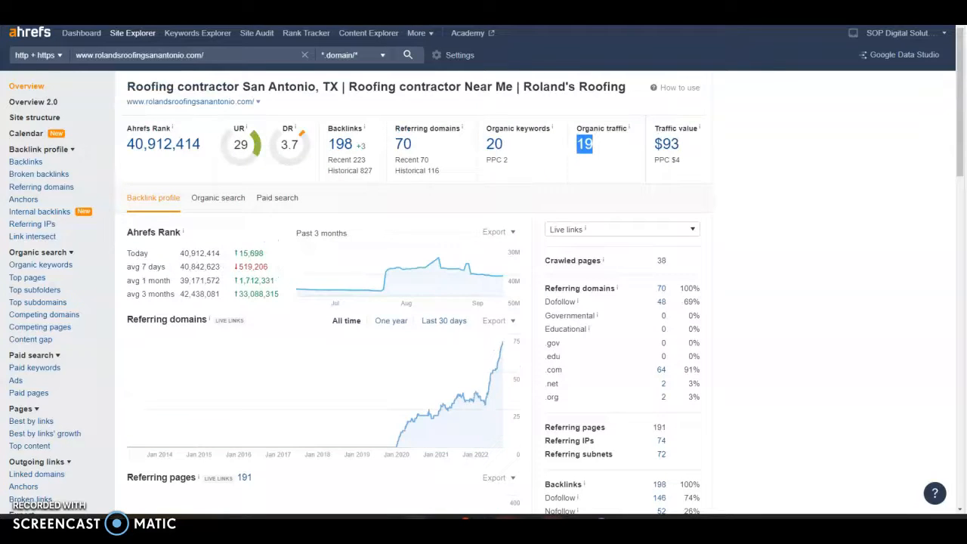
pyautogui.click(521, 9)
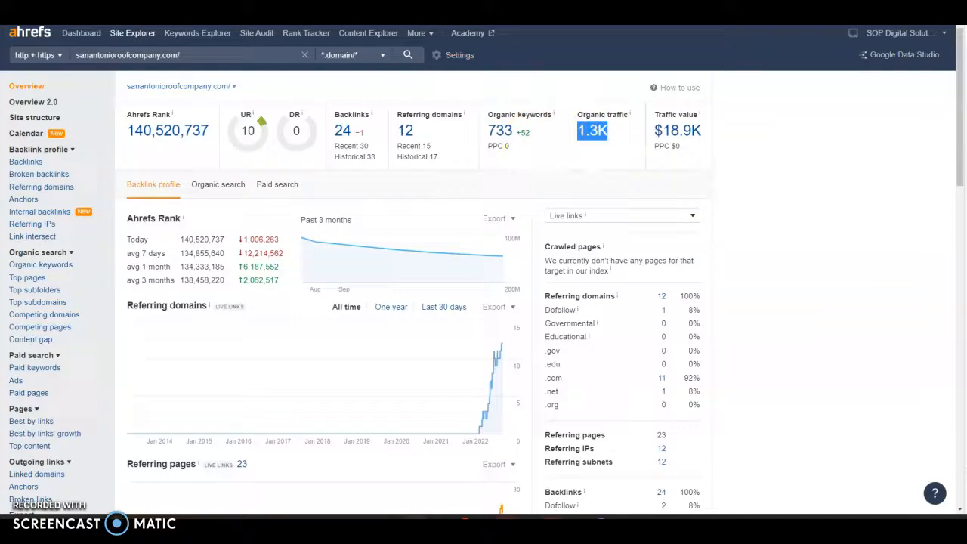
pyautogui.click(302, 9)
pyautogui.click(235, 9)
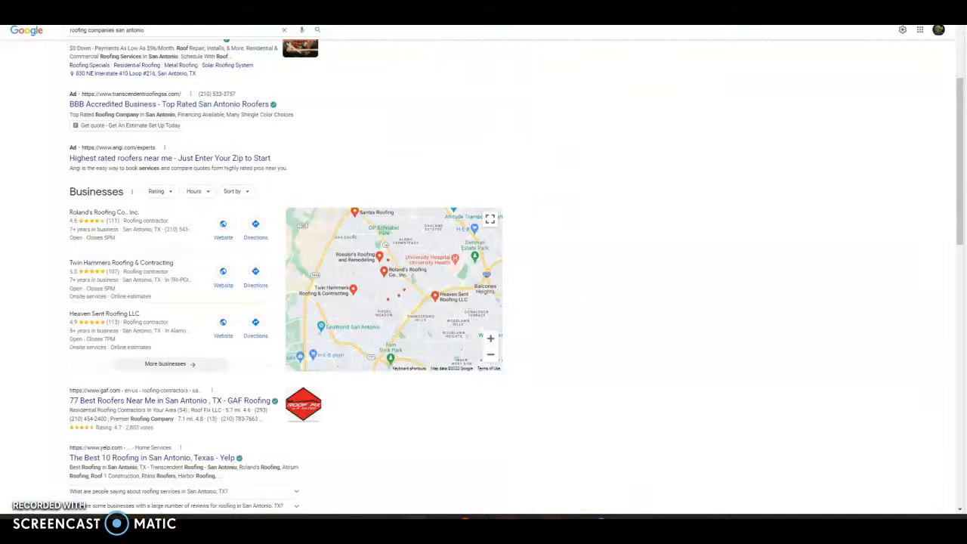